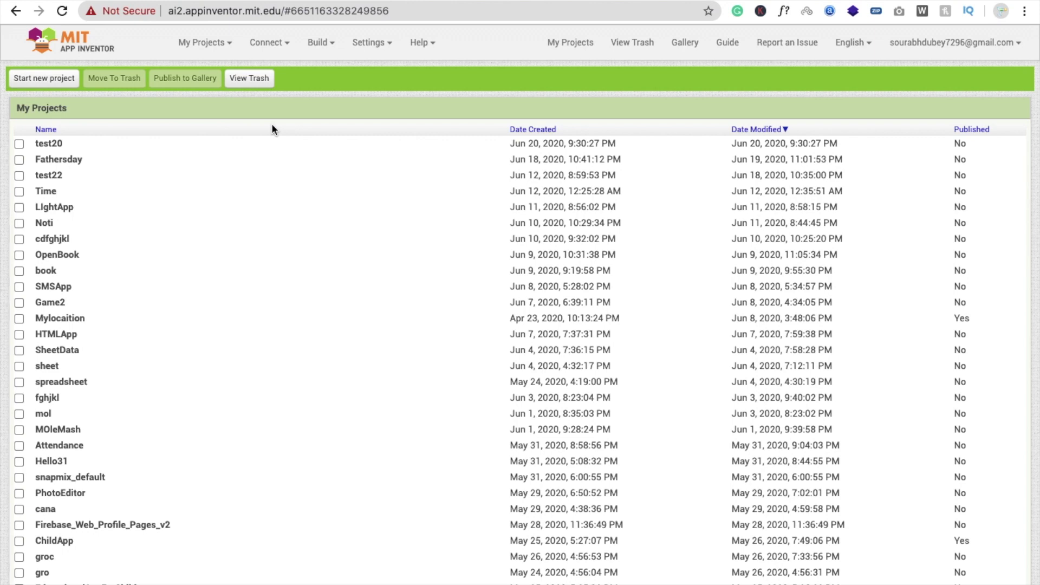
Step: Start a new project named test25 and open its empty Screen1
{"action": "left_click", "coordinate": [42, 78]}
{"action": "type", "text": "test"}
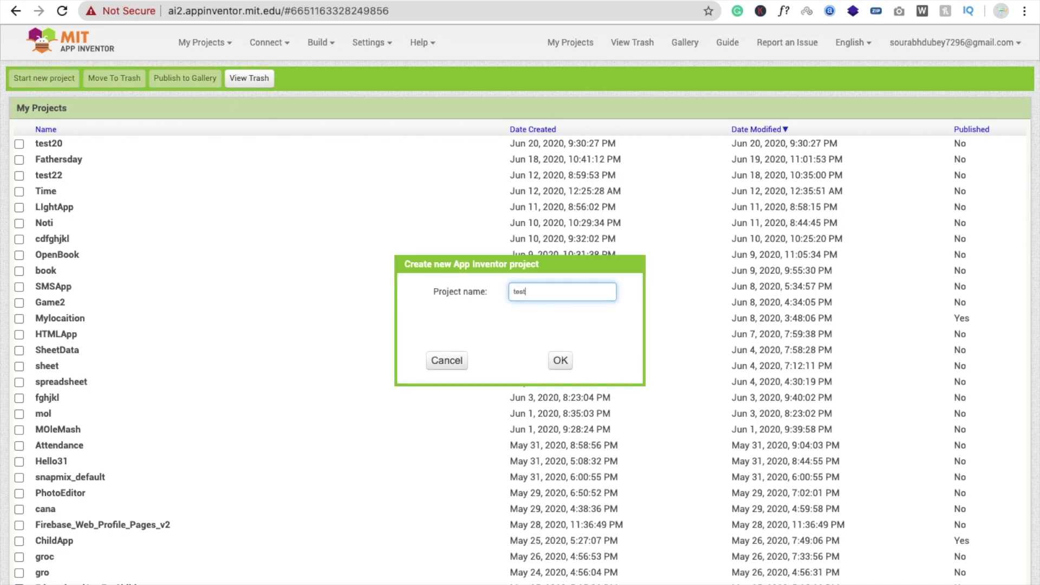
{"action": "type", "text": "25"}
{"action": "left_click", "coordinate": [564, 362]}
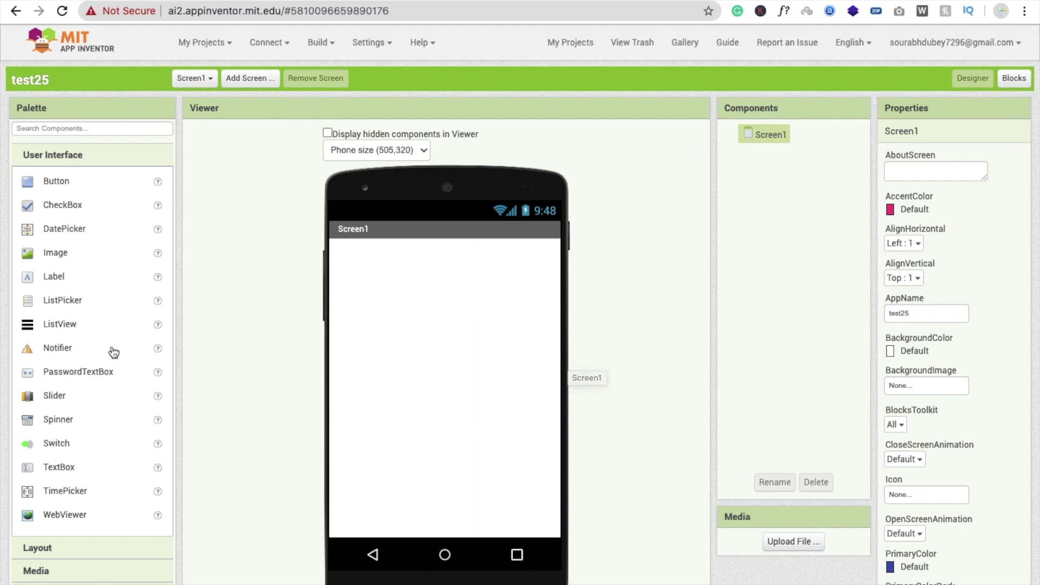
{"action": "scroll", "coordinate": [114, 352], "scroll_direction": "down", "scroll_amount": 5}
{"action": "scroll", "coordinate": [113, 352], "scroll_direction": "down", "scroll_amount": 1}
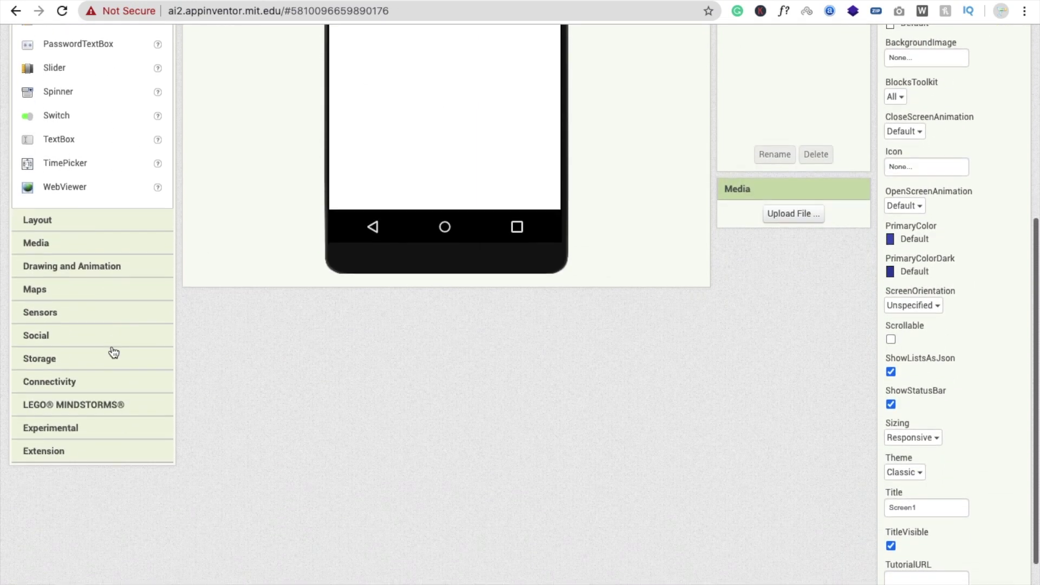
Step: Expand the Connectivity palette, highlight Serial, and show the Web component's help description
{"action": "left_click", "coordinate": [71, 391]}
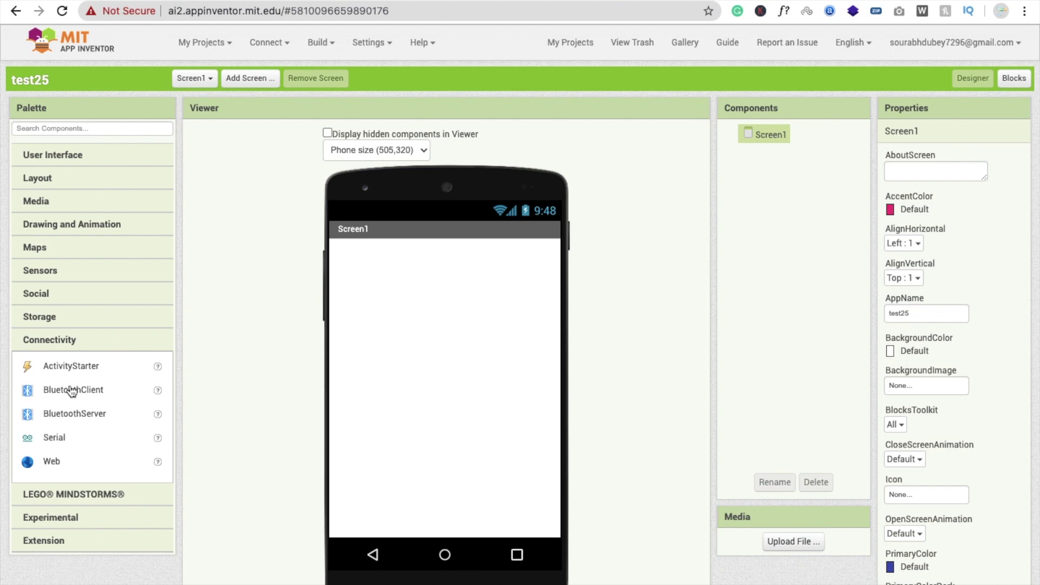
{"action": "left_click", "coordinate": [57, 437]}
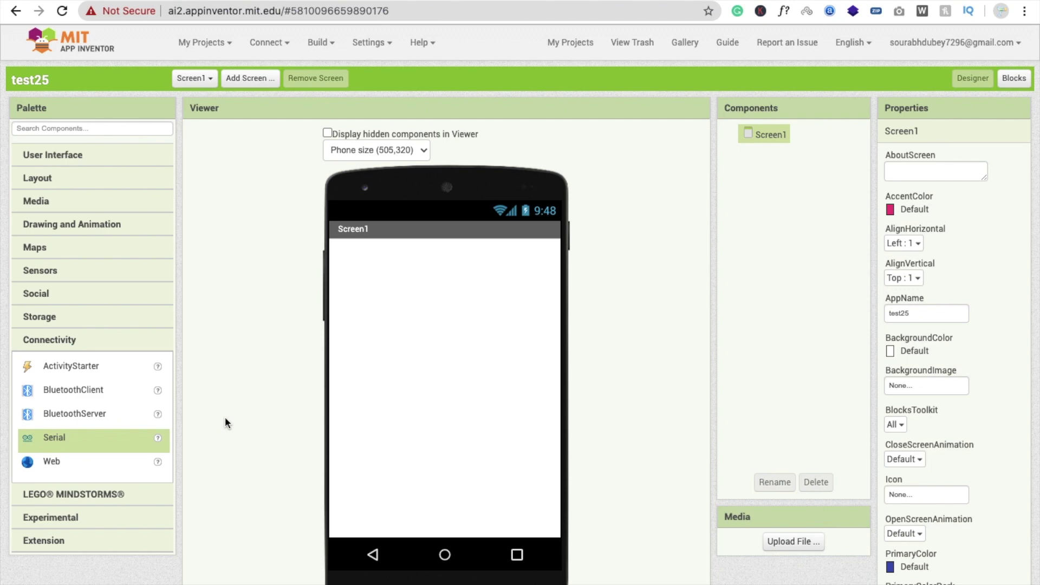
{"action": "left_click", "coordinate": [156, 468]}
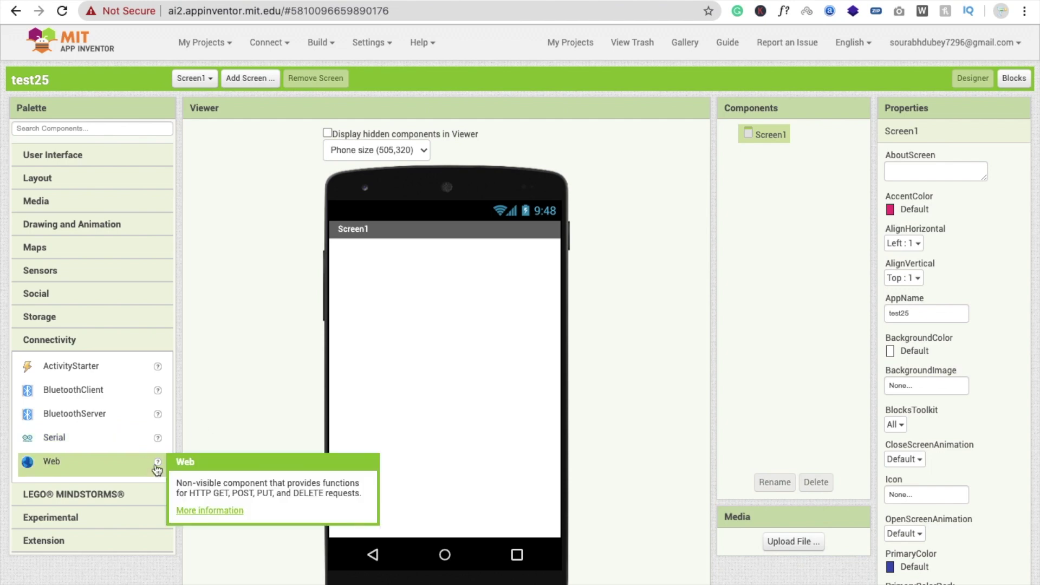